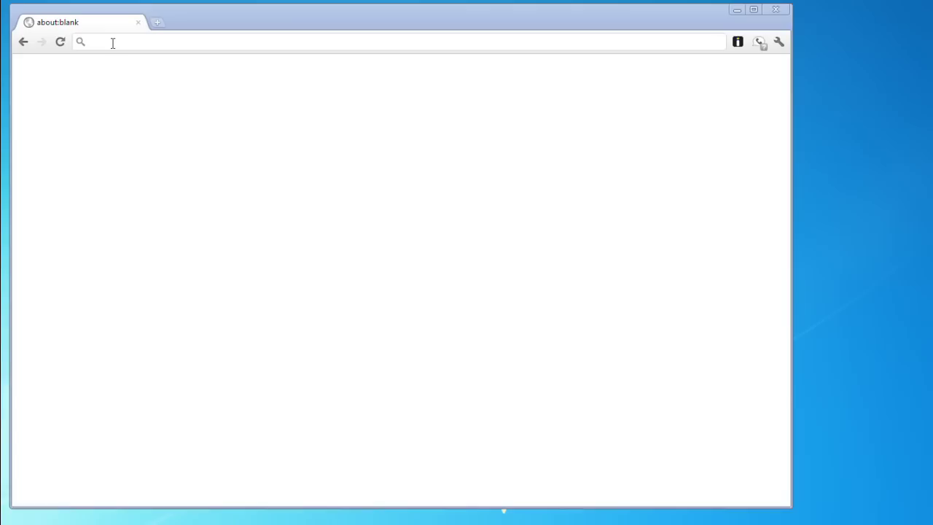
# - Download the free ezvid installer from ezvid.com in Chrome, keep it, and open the setup file
pyautogui.write('ez')
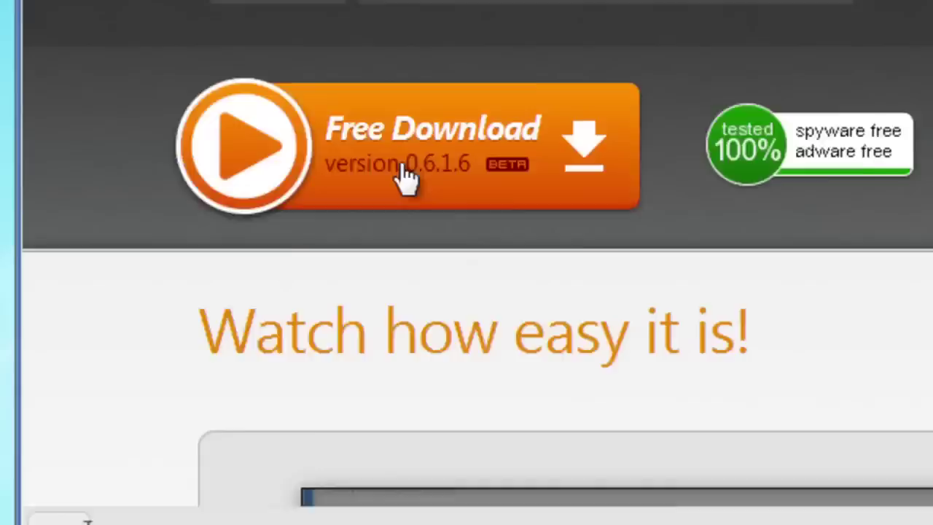
pyautogui.click(467, 58)
pyautogui.click(628, 437)
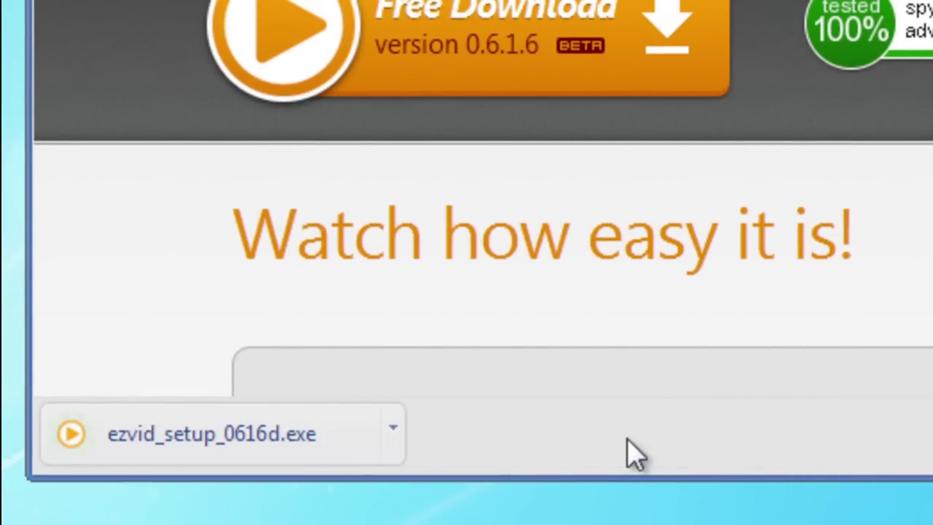
pyautogui.click(268, 447)
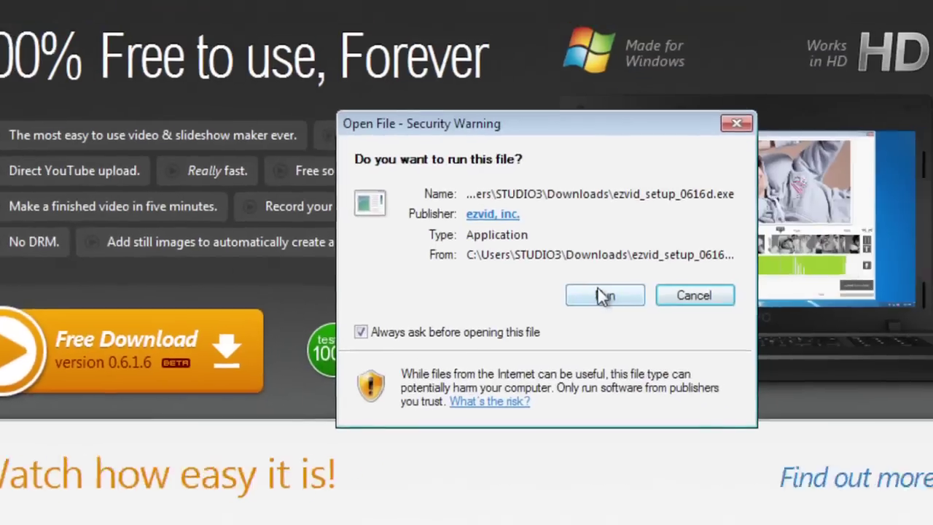
# - Run the ezvid setup, accept the license to install, then launch ezvid and enlarge its window
pyautogui.click(599, 293)
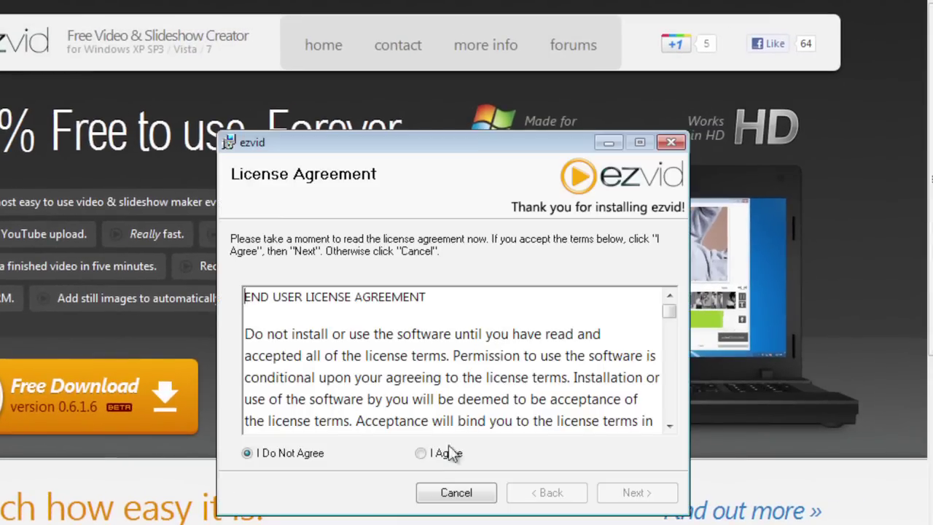
pyautogui.click(421, 449)
pyautogui.click(616, 492)
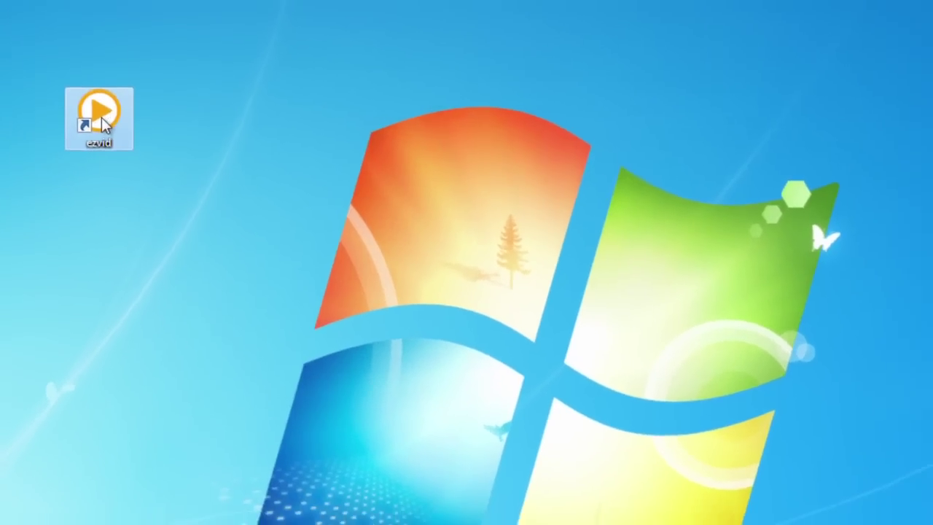
pyautogui.doubleClick(100, 117)
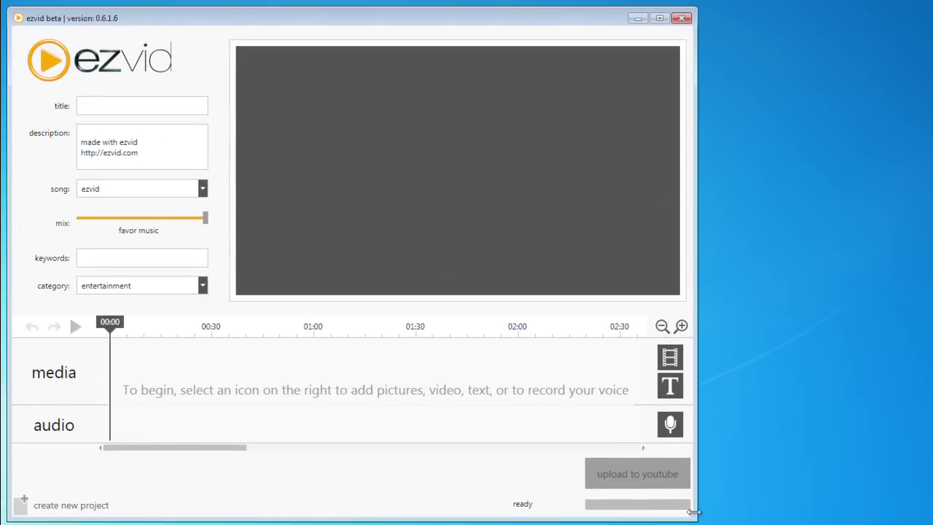
pyautogui.moveTo(693, 513); pyautogui.dragTo(924, 513)
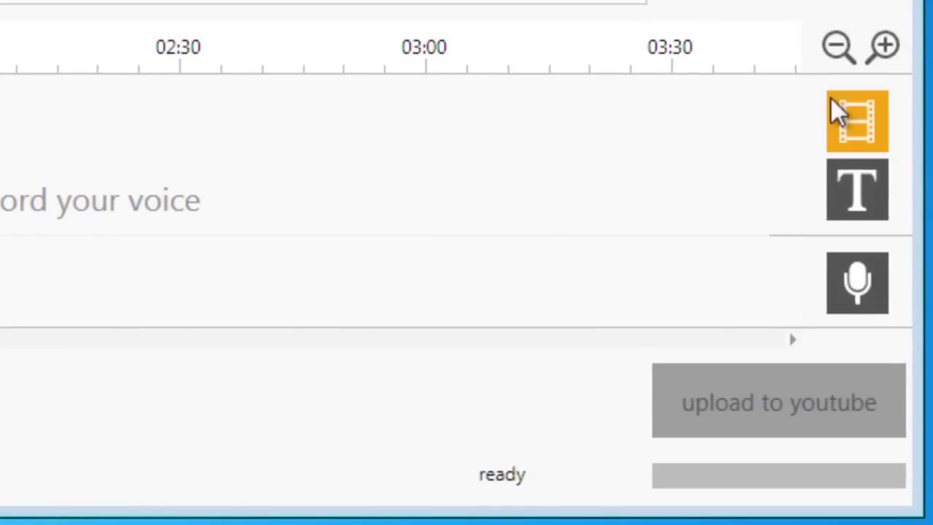
# - Import the _MG_3836_french_retouch photo, then the airplane wallpaper through wings logo pictures
pyautogui.click(875, 135)
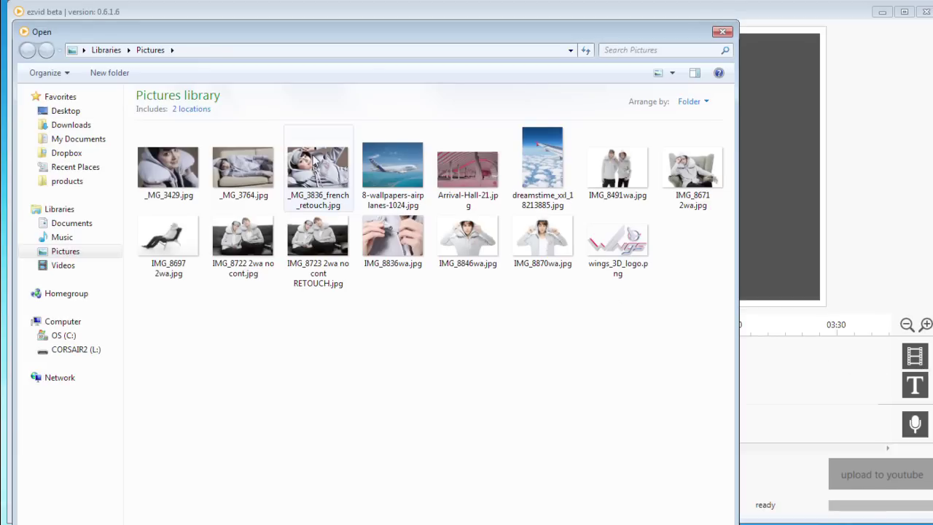
pyautogui.doubleClick(318, 168)
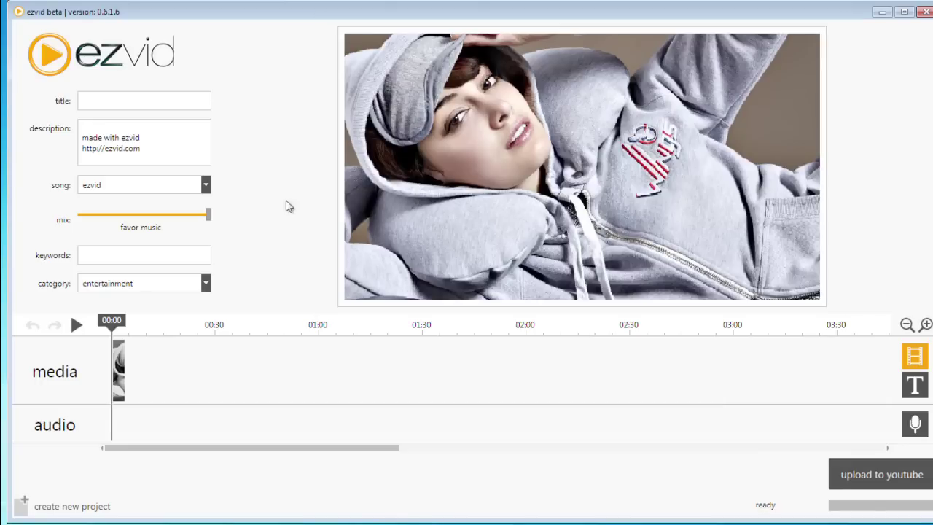
pyautogui.click(916, 355)
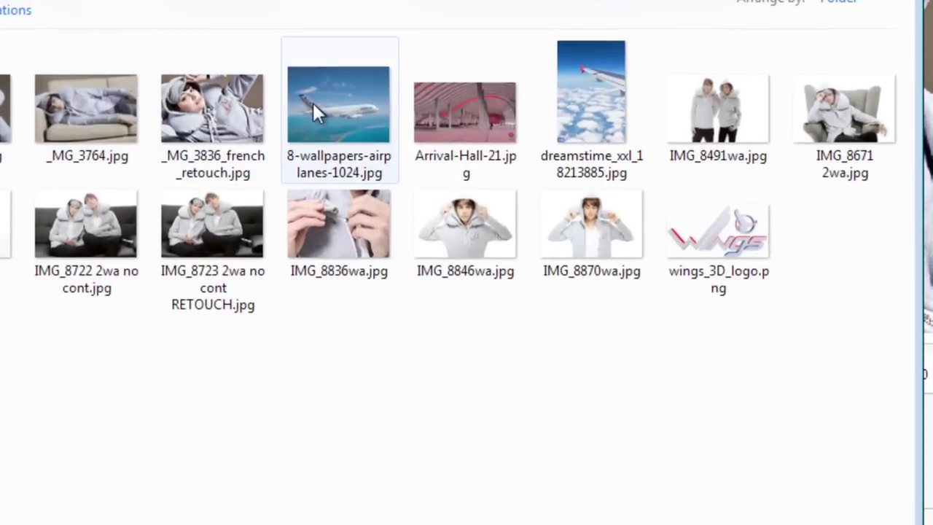
pyautogui.click(319, 102)
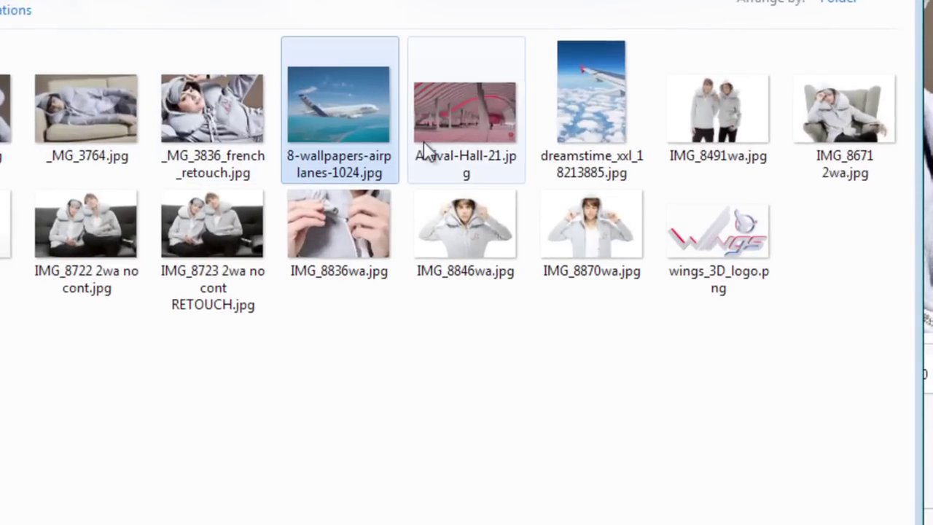
pyautogui.keyDown('shift'); pyautogui.click(688, 222); pyautogui.keyUp('shift')
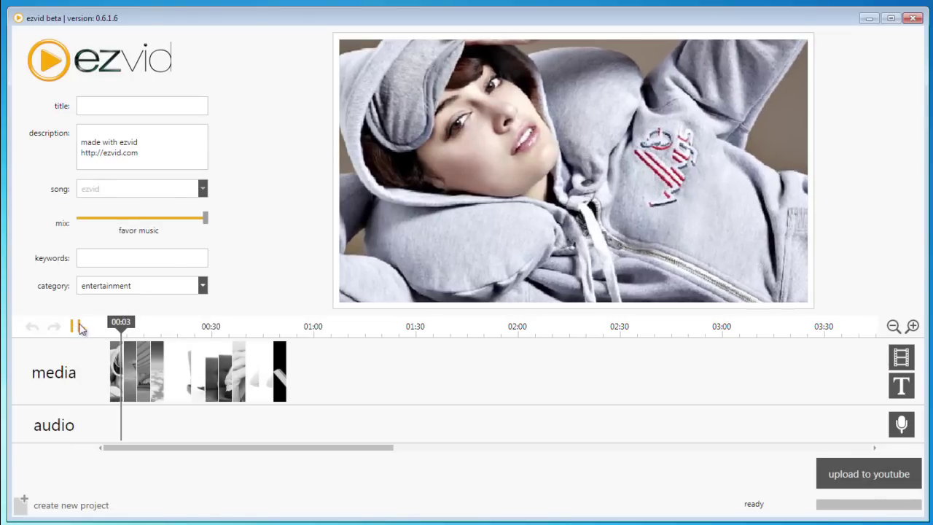
# - Play the slideshow, lengthen the first photo's duration, and scrub the preview to about 0:38
pyautogui.click(75, 326)
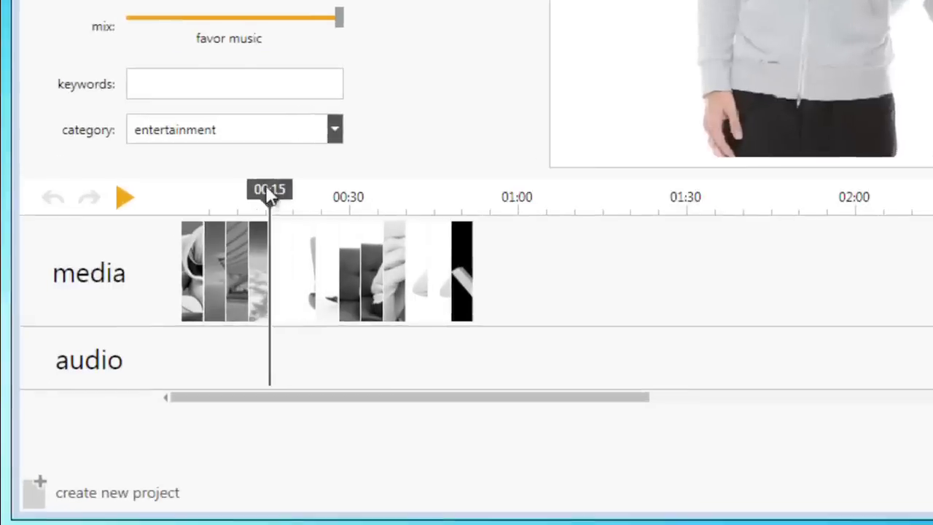
pyautogui.moveTo(165, 323); pyautogui.dragTo(120, 356)
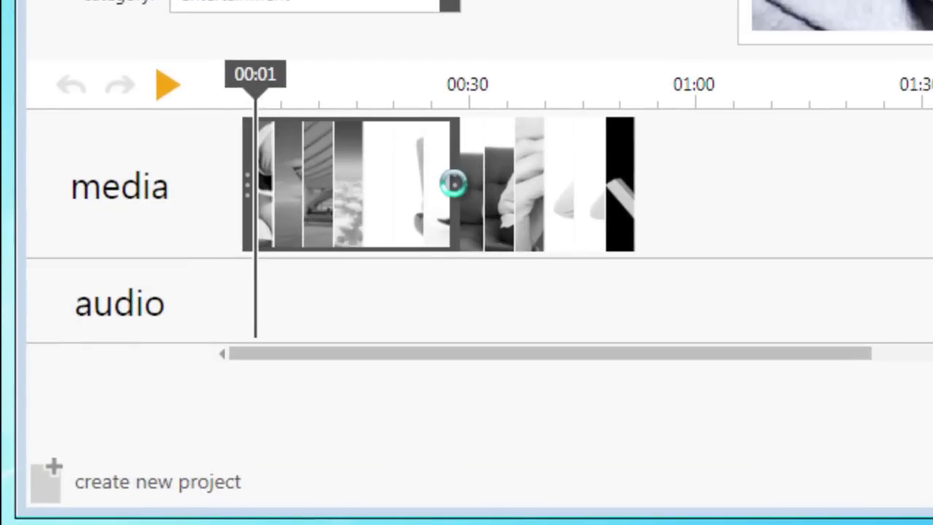
pyautogui.moveTo(453, 184); pyautogui.dragTo(454, 183)
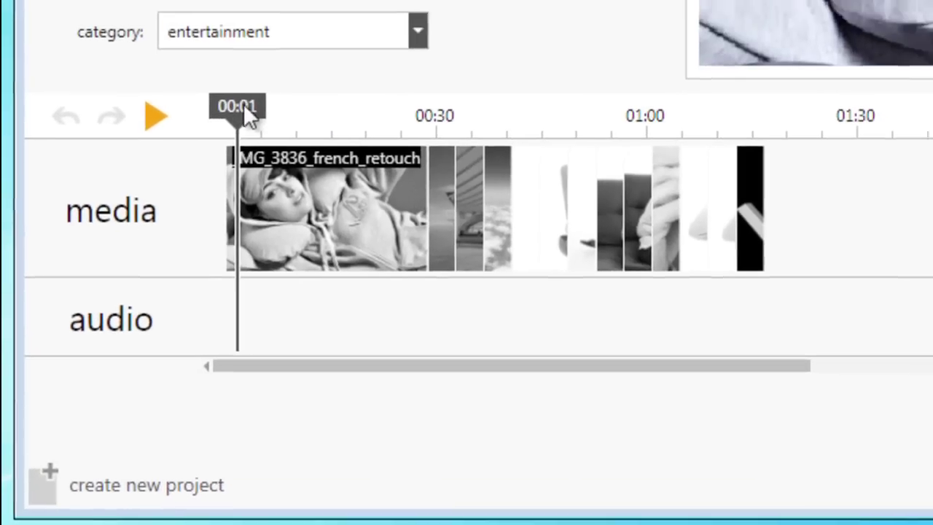
pyautogui.moveTo(243, 109); pyautogui.dragTo(267, 110)
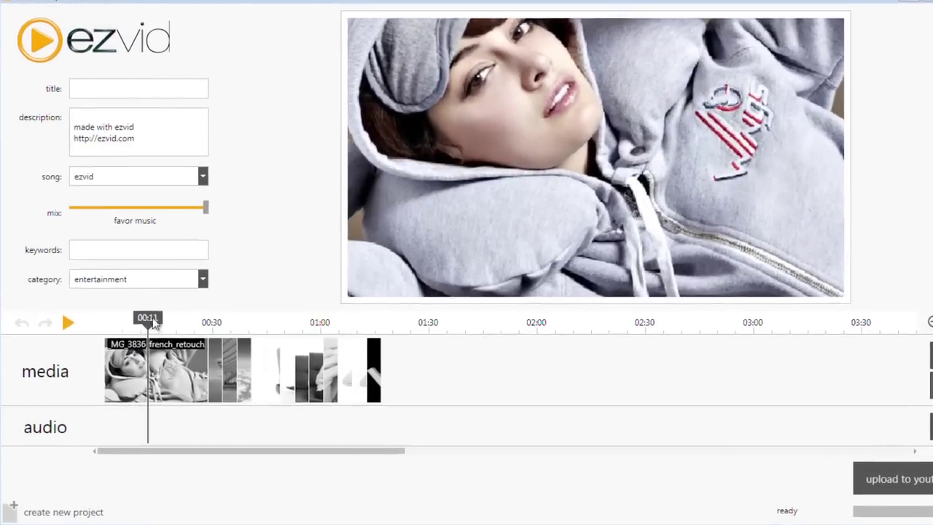
pyautogui.moveTo(146, 327); pyautogui.dragTo(231, 329)
pyautogui.moveTo(254, 263); pyautogui.dragTo(328, 223)
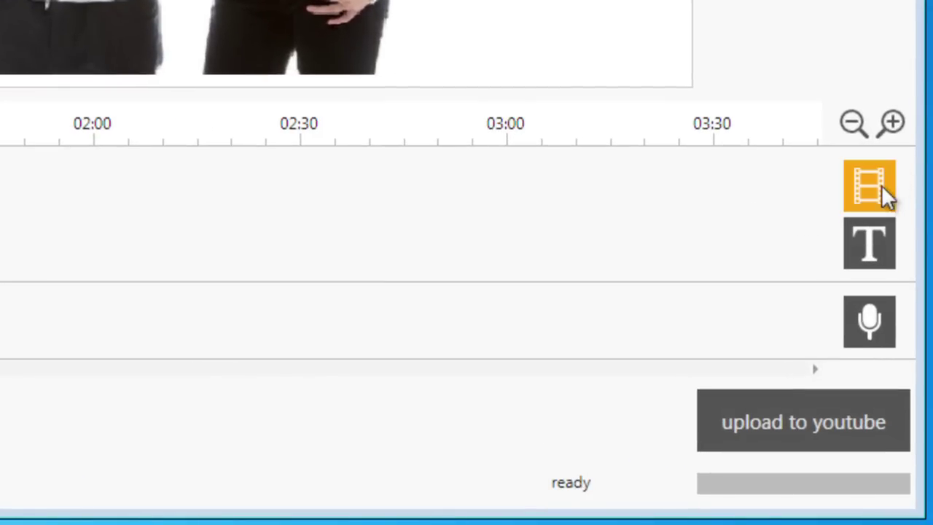
# - Import the shutterstock_v370123 and shutterstock_v119161 clips from the Videos library
pyautogui.click(881, 187)
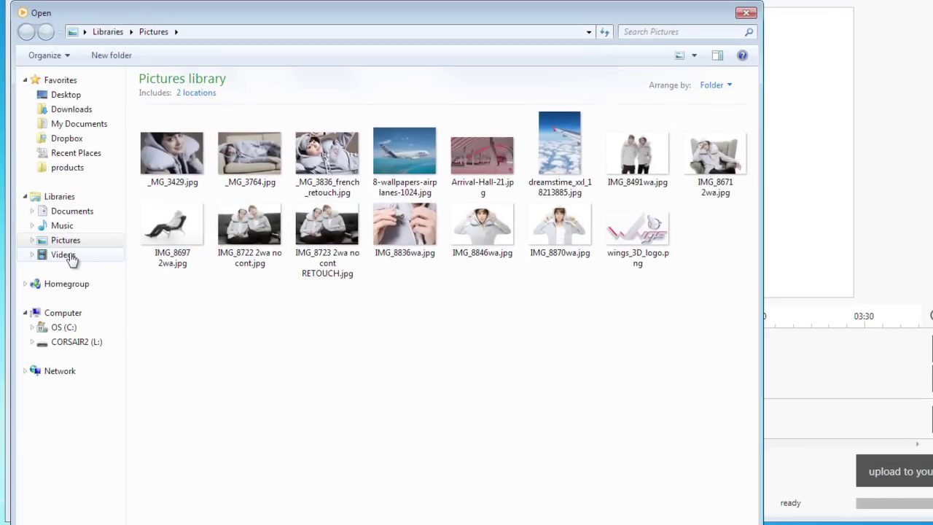
pyautogui.click(71, 257)
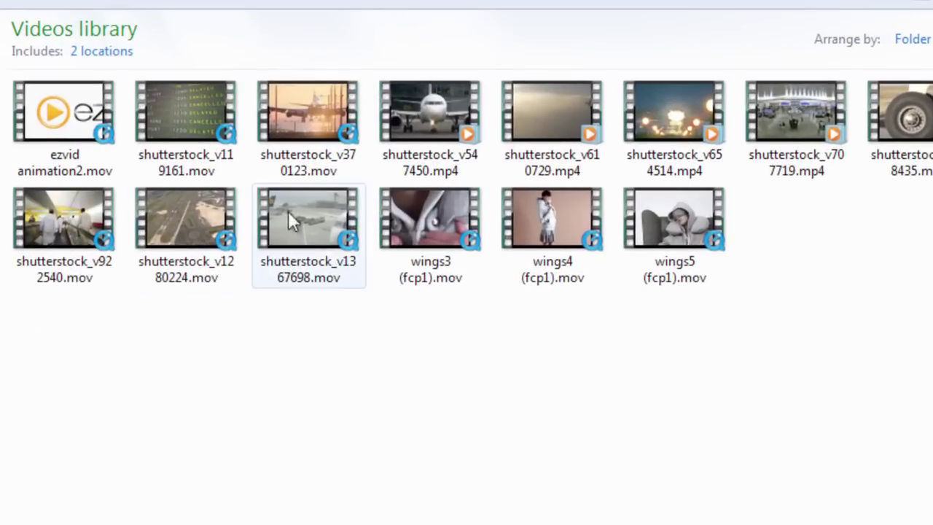
pyautogui.click(312, 131)
pyautogui.keyDown('ctrl'); pyautogui.click(165, 118); pyautogui.keyUp('ctrl')
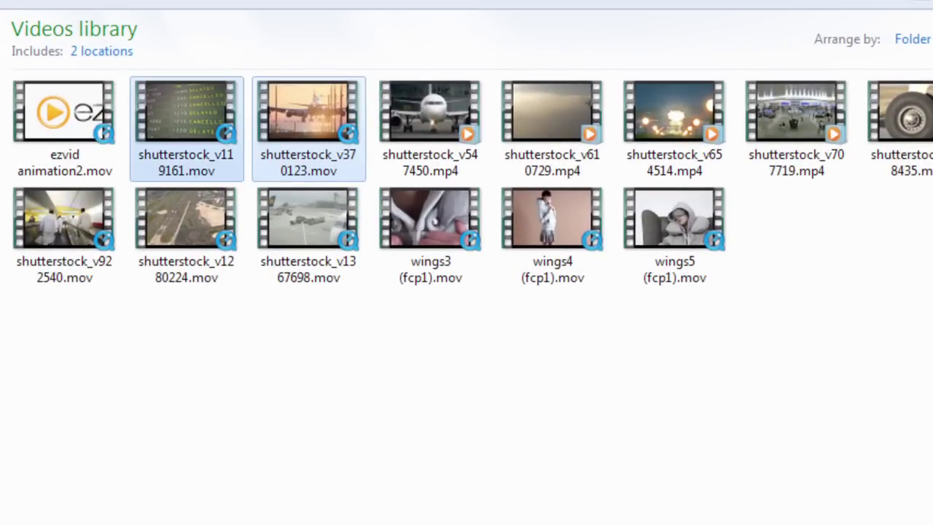
pyautogui.press('Return')
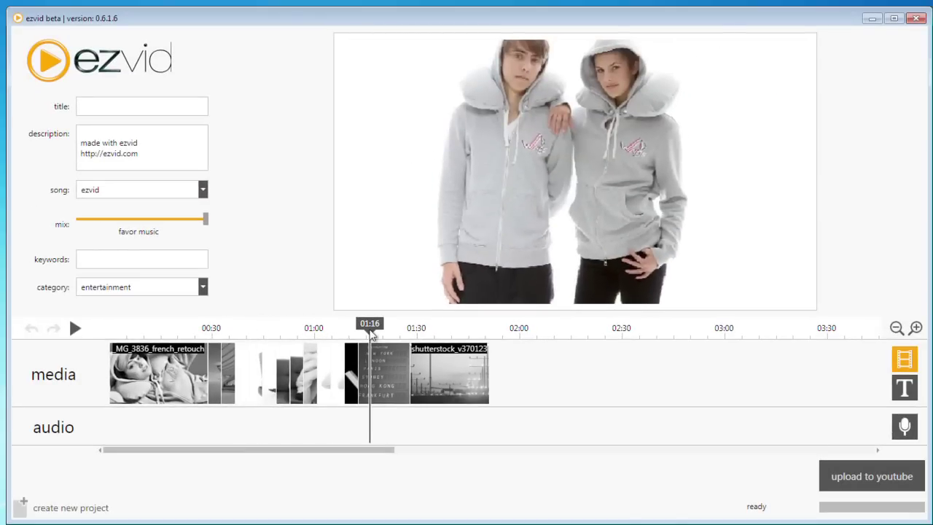
# - Preview the departure-board clip and the airplane clip around 01:32–01:36
pyautogui.click(371, 373)
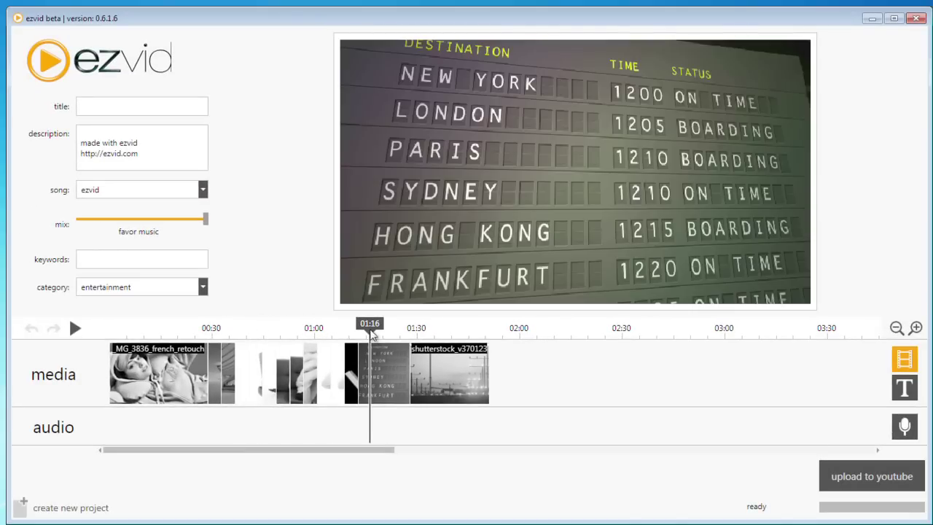
pyautogui.press('space')
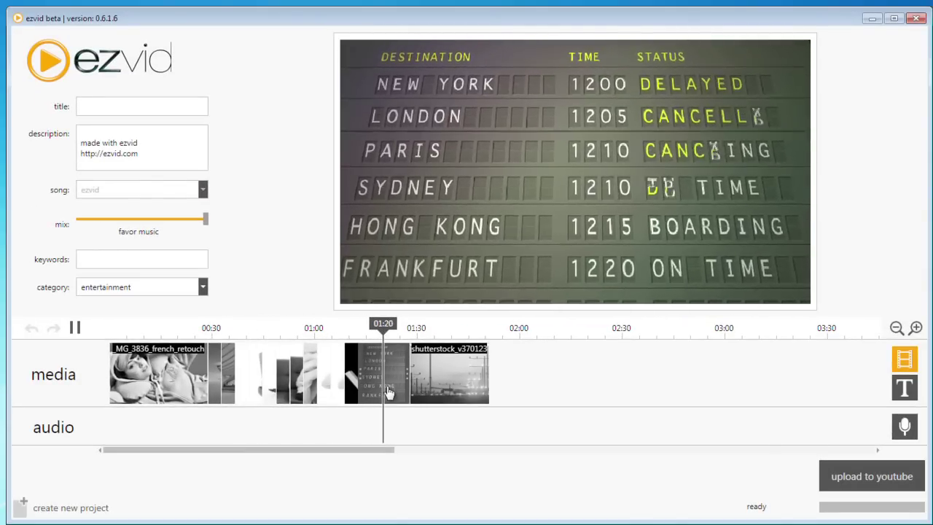
pyautogui.press('space')
pyautogui.click(426, 333)
pyautogui.press('space')
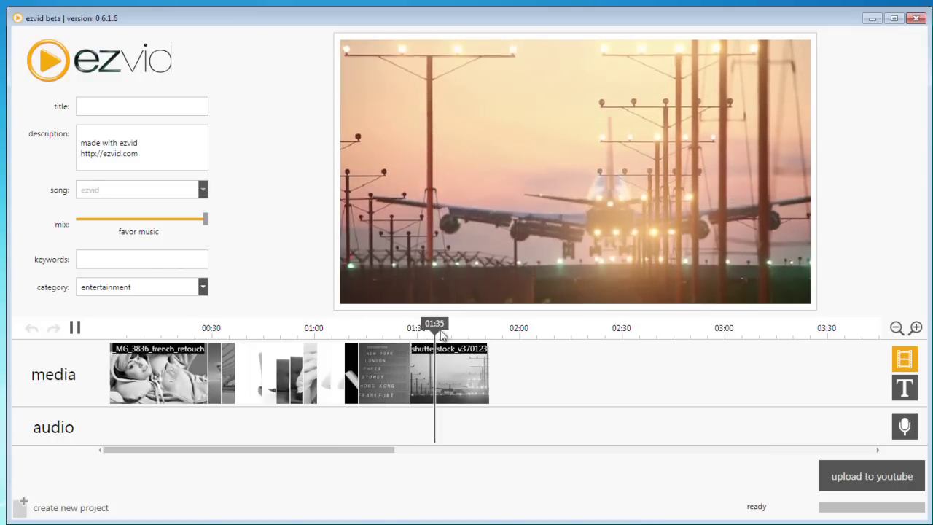
pyautogui.click(440, 330)
pyautogui.press('space')
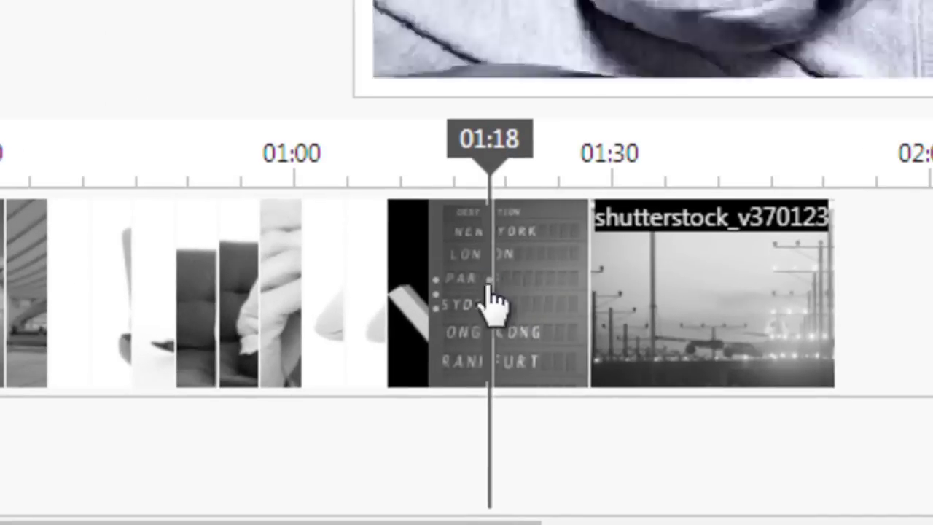
# - Shorten the end of the departure-board clip and trim the start of the airplane clip
pyautogui.moveTo(523, 298); pyautogui.dragTo(466, 164)
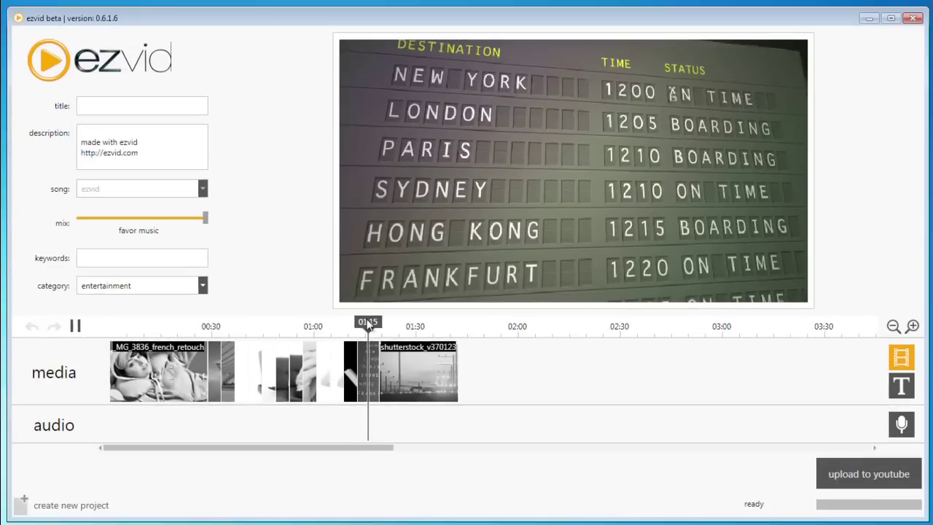
pyautogui.click(404, 370)
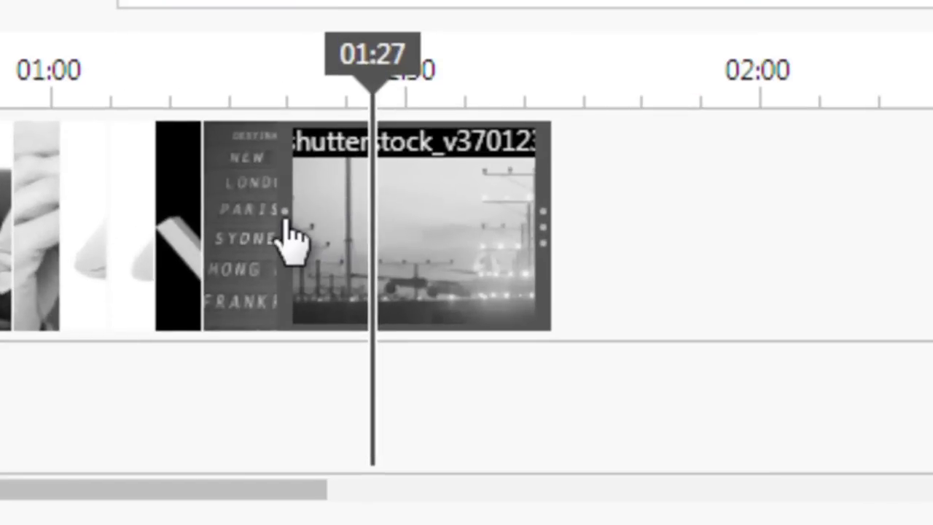
pyautogui.moveTo(292, 220); pyautogui.dragTo(422, 225)
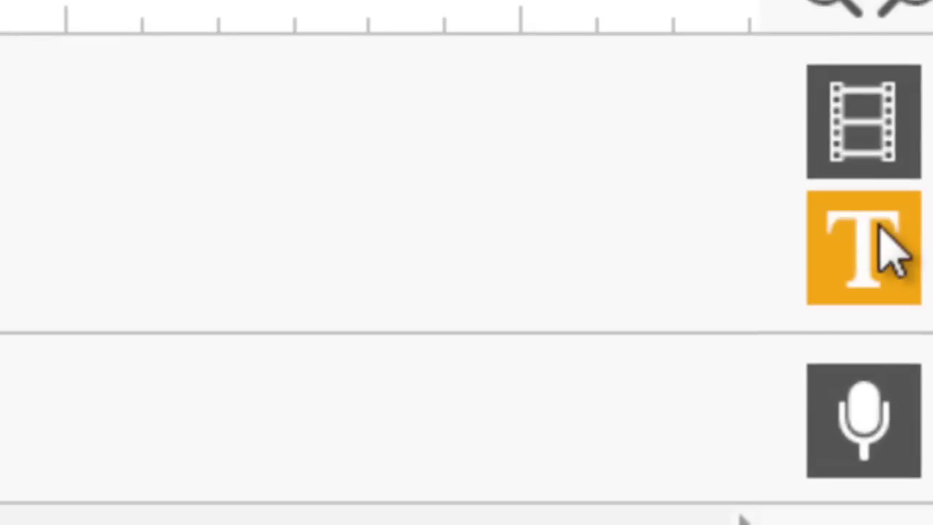
# - Add text slides 'ezvid is fun' and 'HERE IS ANOTHER TEXT SLIDE', then return to about 00:51
pyautogui.click(878, 232)
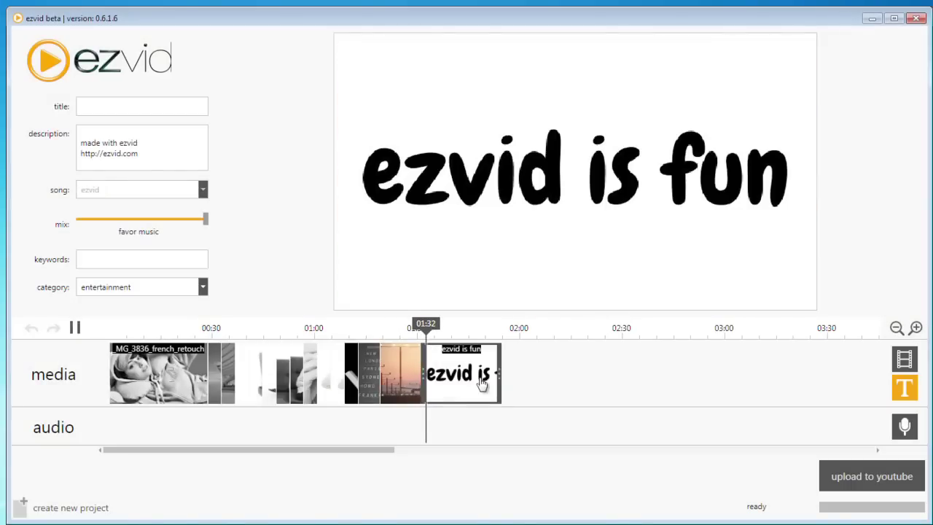
pyautogui.doubleClick(481, 384)
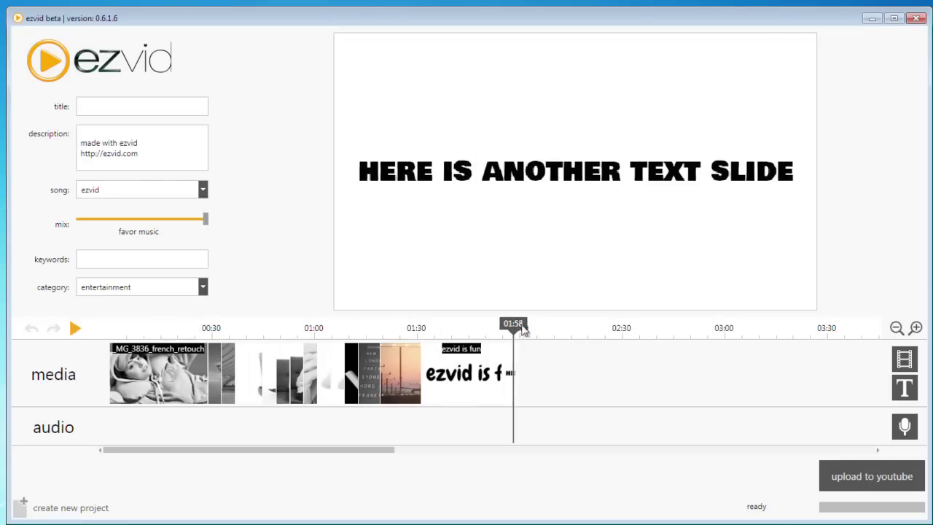
pyautogui.moveTo(524, 330); pyautogui.dragTo(285, 328)
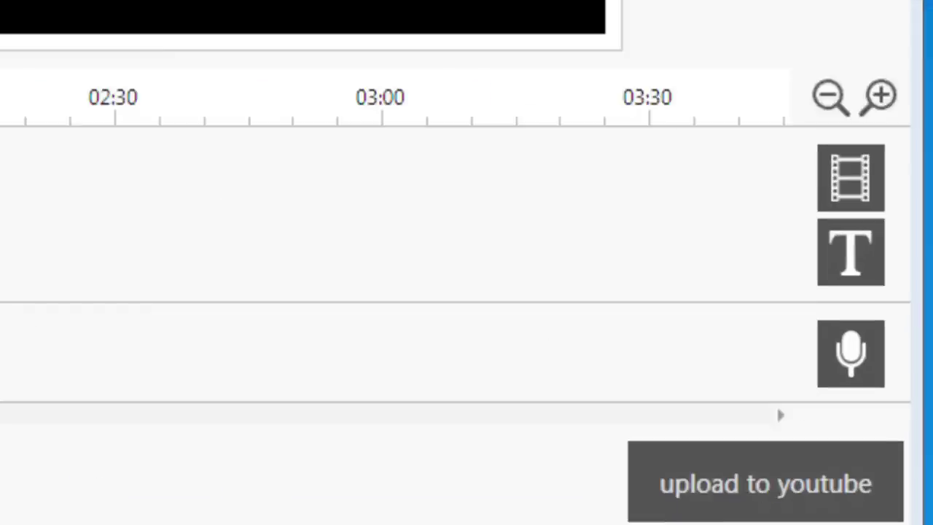
# - Record two takes of voice narration over the opening of the video
pyautogui.click(850, 353)
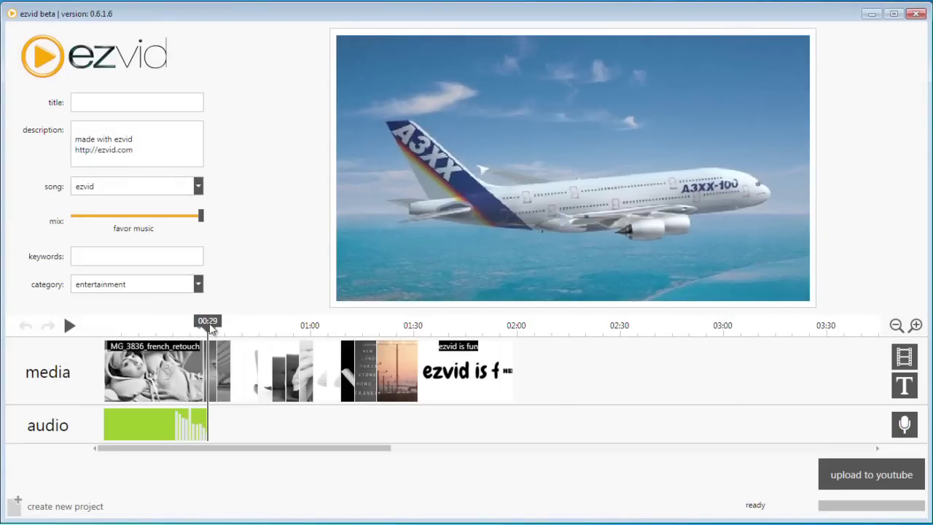
pyautogui.click(175, 325)
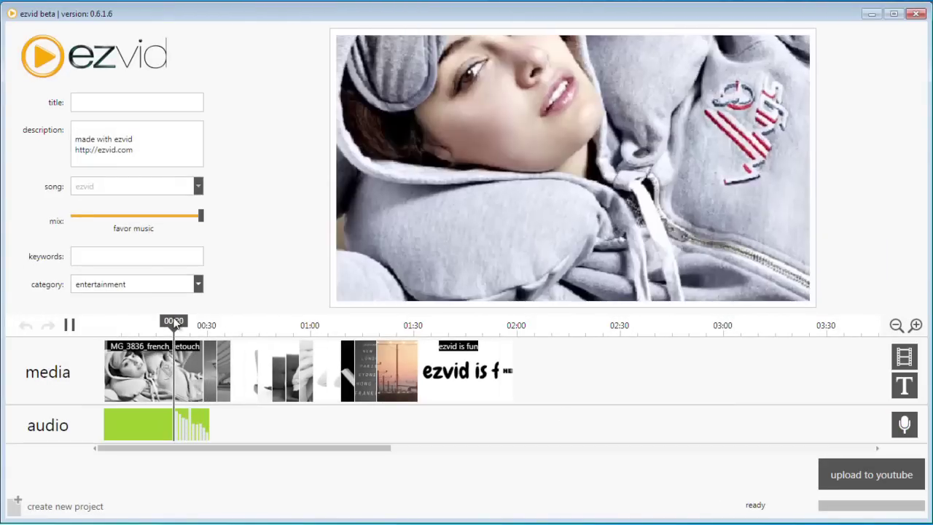
pyautogui.click(907, 425)
pyautogui.click(910, 427)
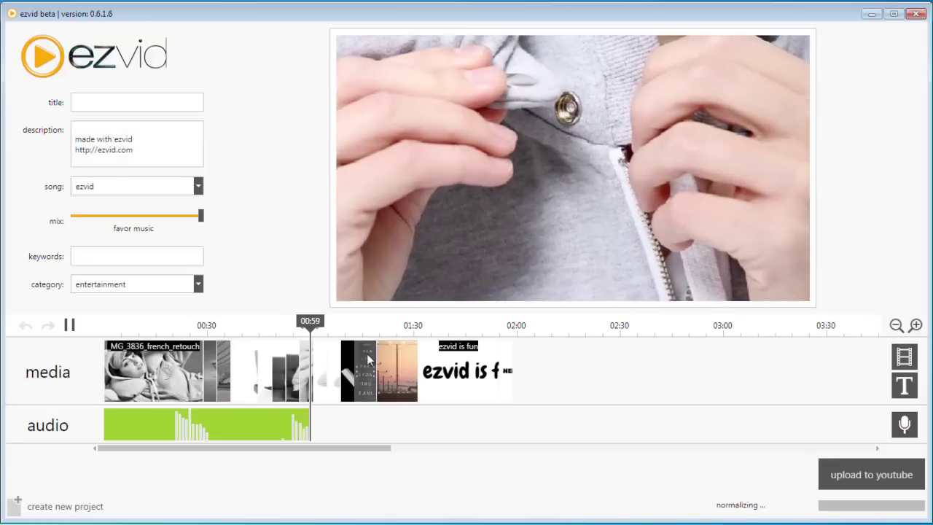
pyautogui.click(306, 328)
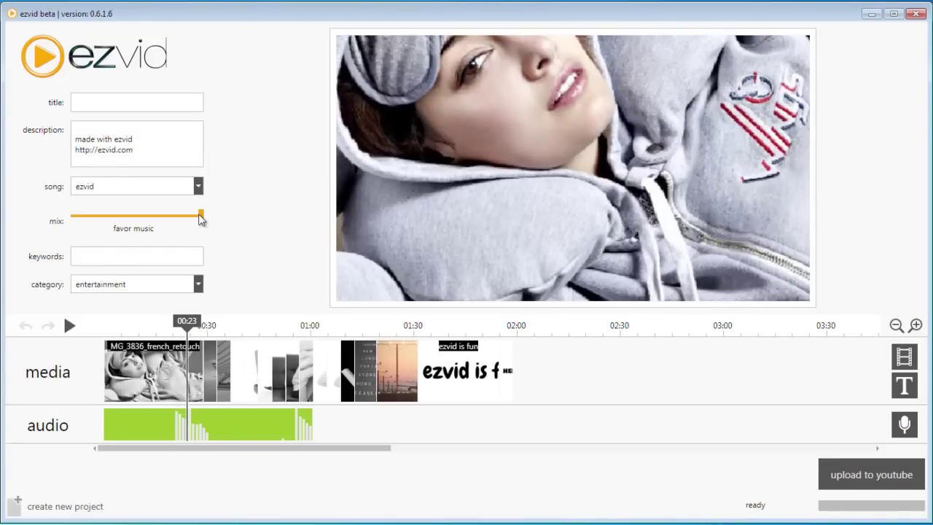
# - Lower the music relative to the narration and replay from about 00:50 to check the mix
pyautogui.moveTo(141, 216)
pyautogui.mouseDown()
pyautogui.moveTo(99, 216)
pyautogui.moveTo(183, 217)
pyautogui.mouseUp()
pyautogui.click(277, 330)
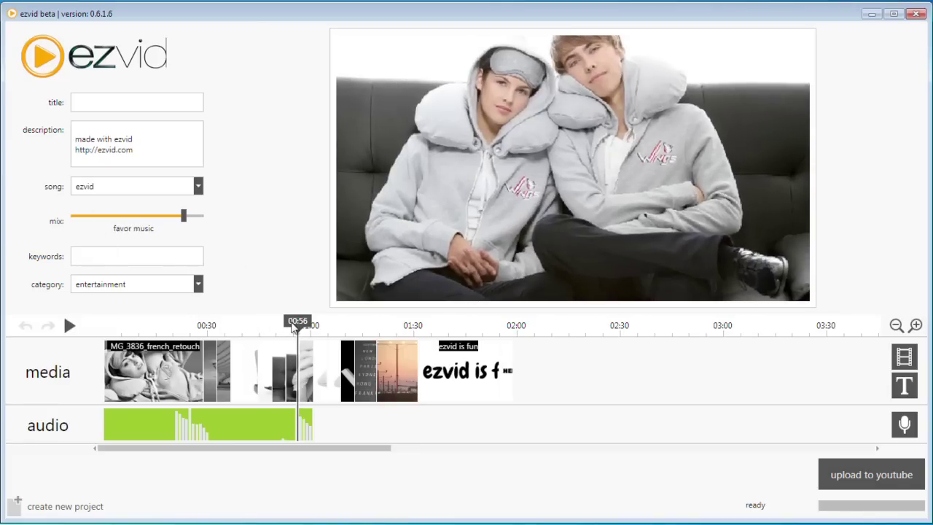
pyautogui.scroll(-1, 148, 193)
pyautogui.moveTo(297, 321)
pyautogui.mouseDown()
pyautogui.moveTo(192, 321)
pyautogui.moveTo(270, 330)
pyautogui.mouseUp()
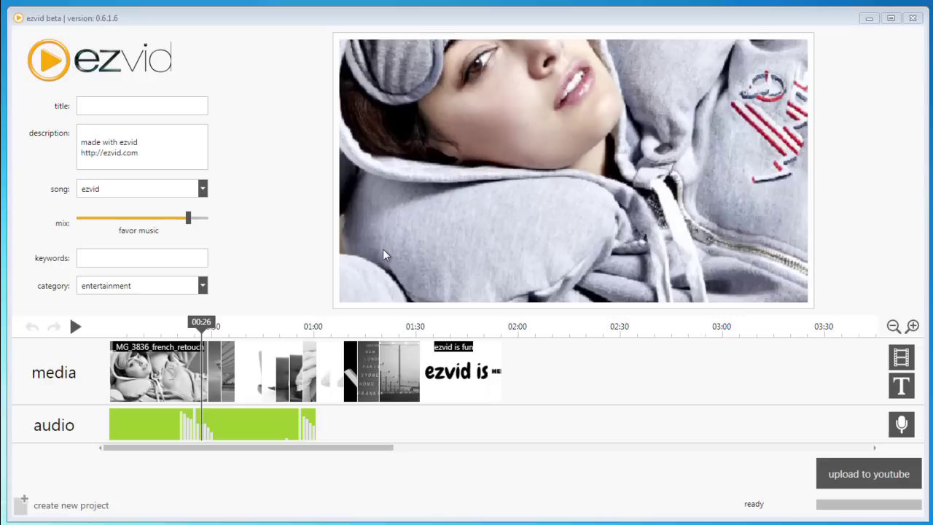
# - Enter 'my great ezvid video' as the video title
pyautogui.click(126, 109)
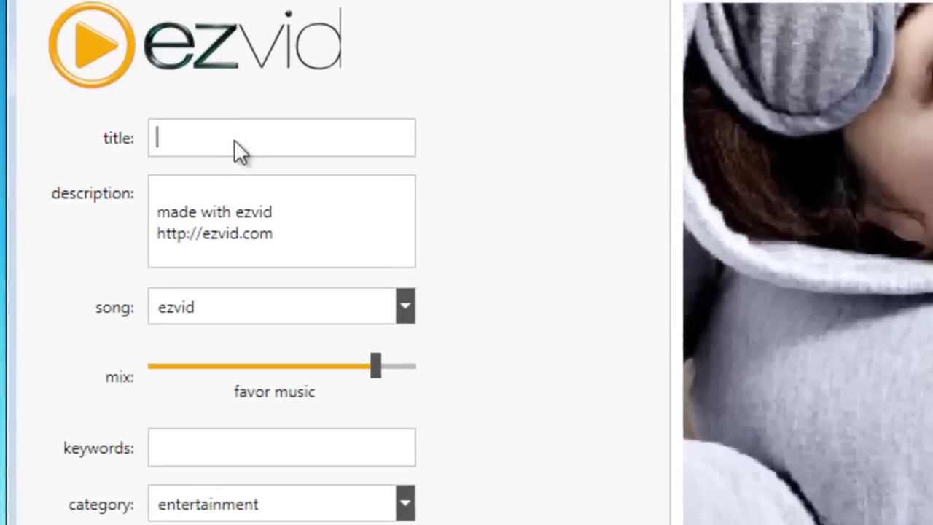
pyautogui.write('my great ezvid video')
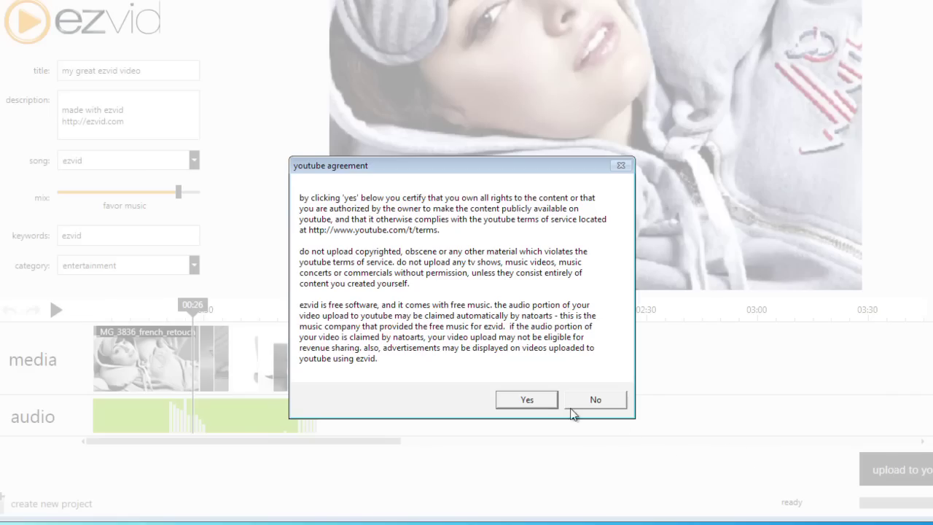
# - Accept the YouTube upload agreement and sign in to the Google account
pyautogui.click(527, 400)
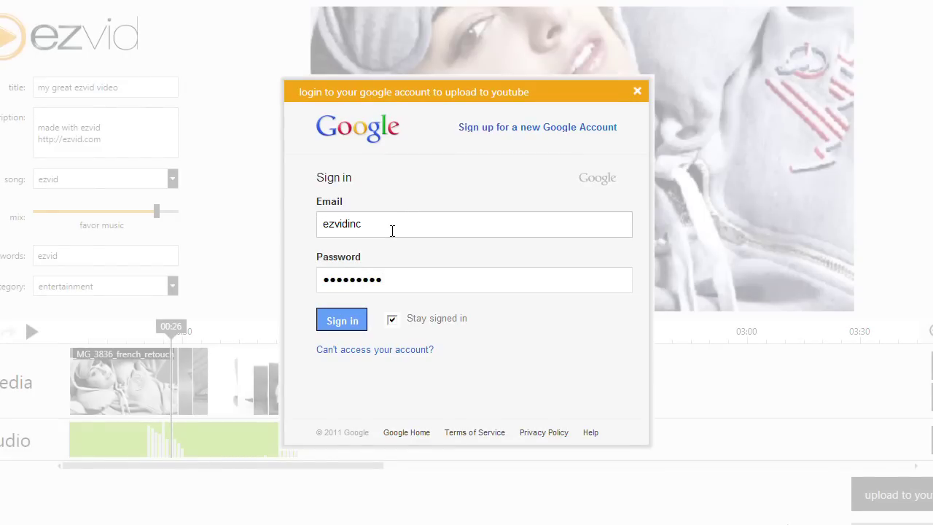
pyautogui.click(342, 320)
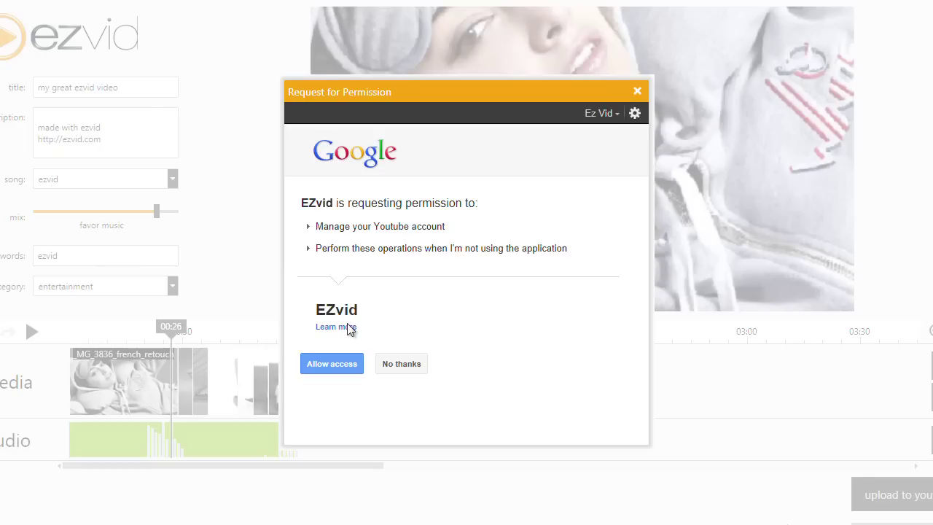
# - Allow ezvid access to the YouTube account so the video saves and uploads
pyautogui.click(341, 363)
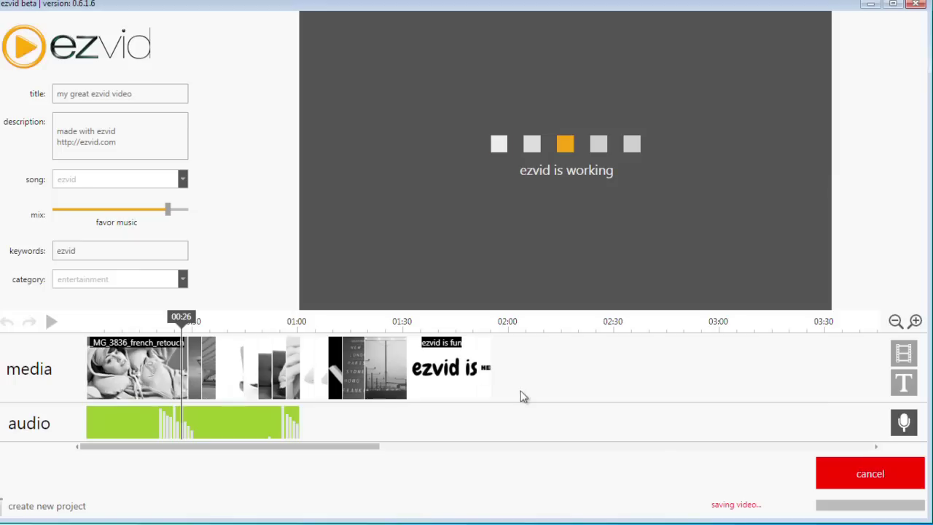